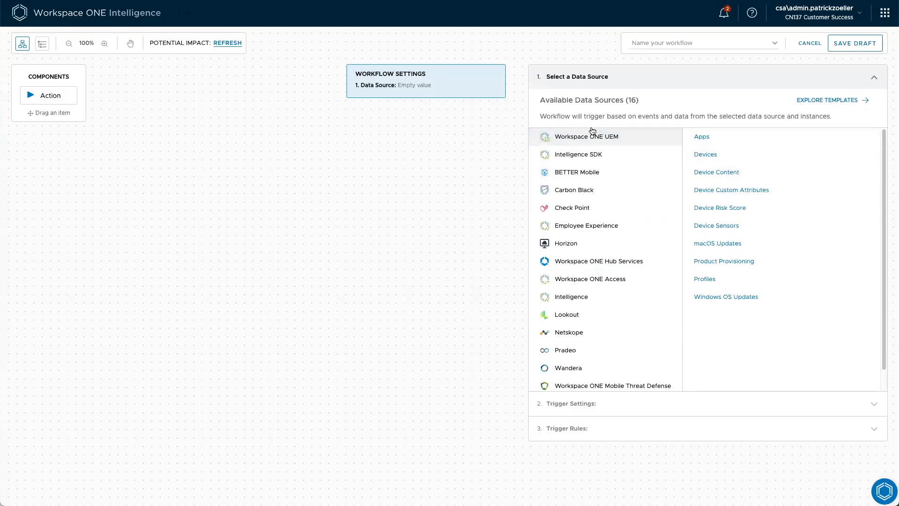
Choose Devices under Workspace ONE UEM as the workflow's data source
click(702, 155)
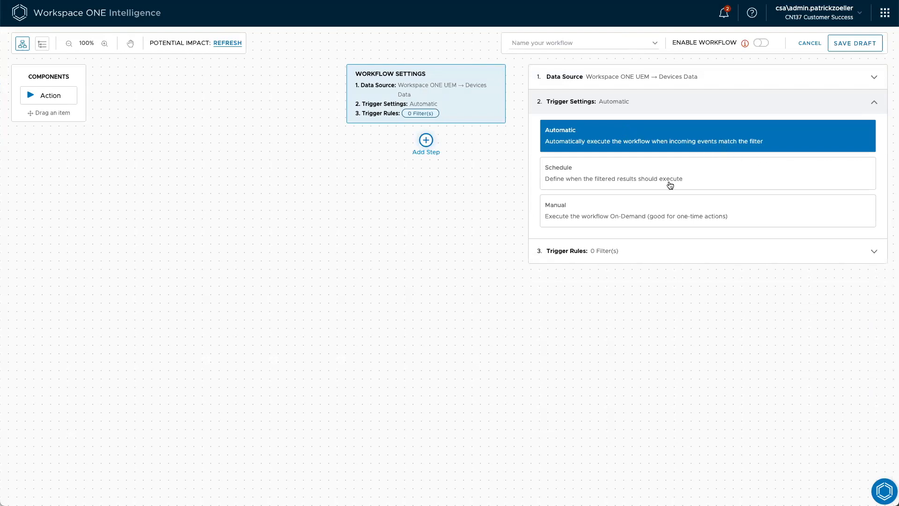
Try the Schedule trigger, looking through its recurrence, interval and end date options, and try the Manual trigger
click(653, 176)
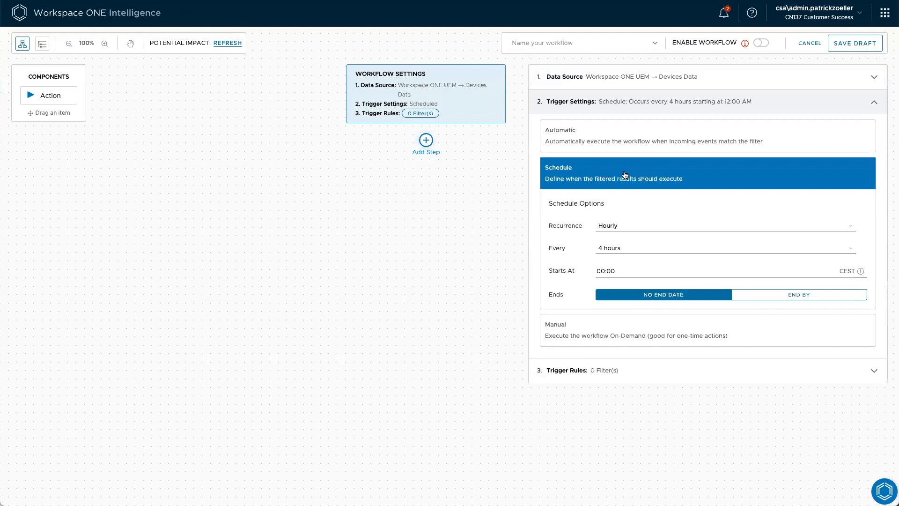
click(629, 225)
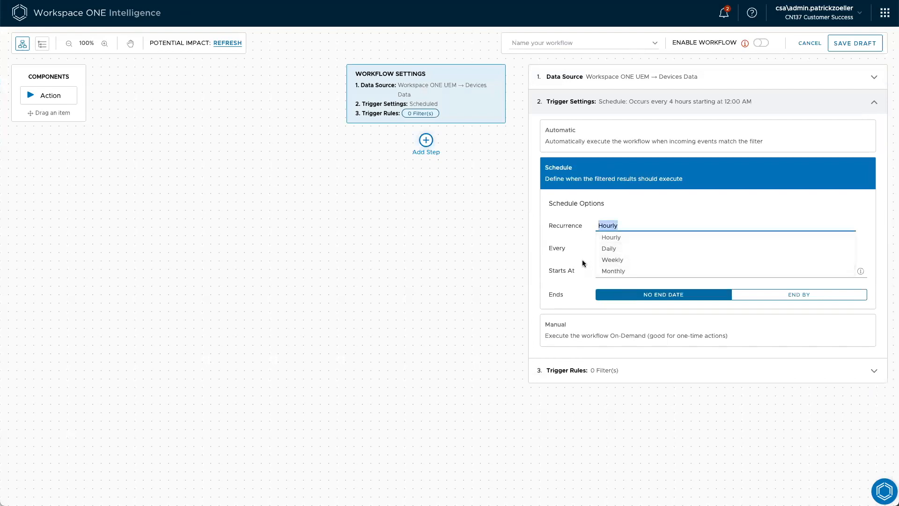
click(564, 245)
click(624, 247)
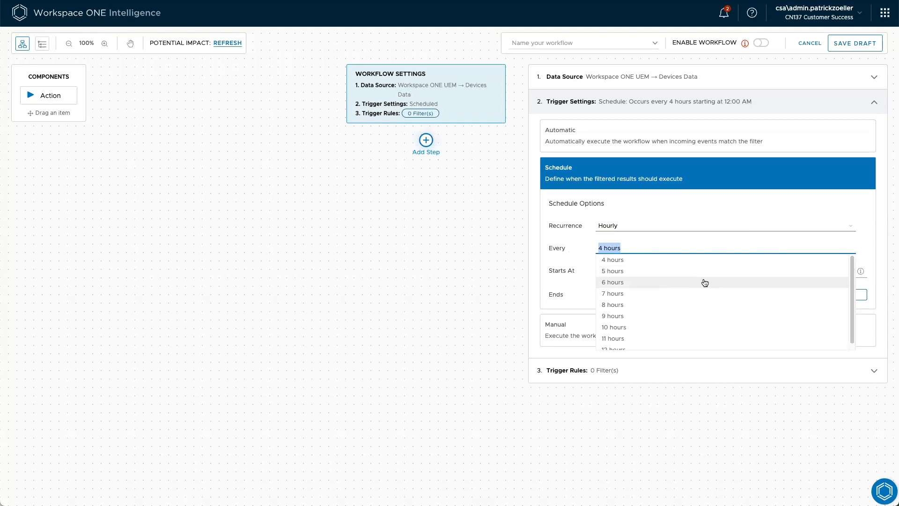
click(557, 244)
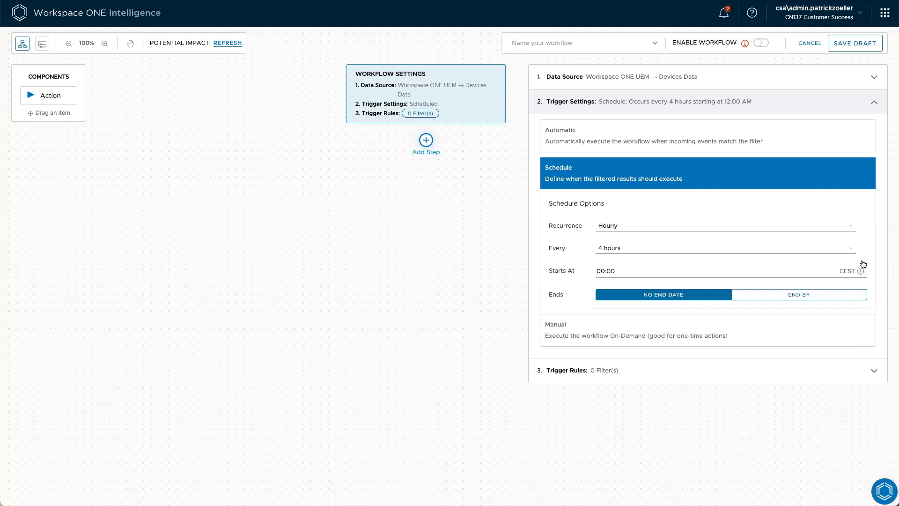
click(795, 298)
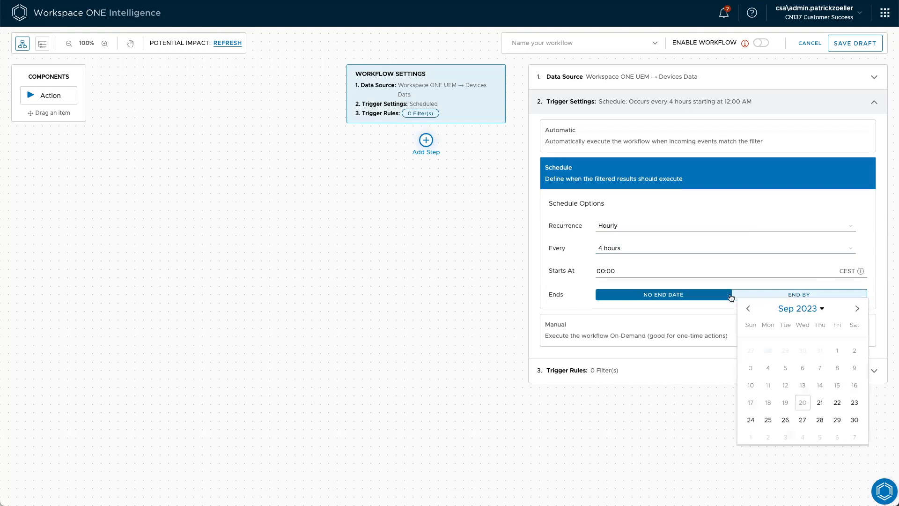
click(566, 282)
click(623, 330)
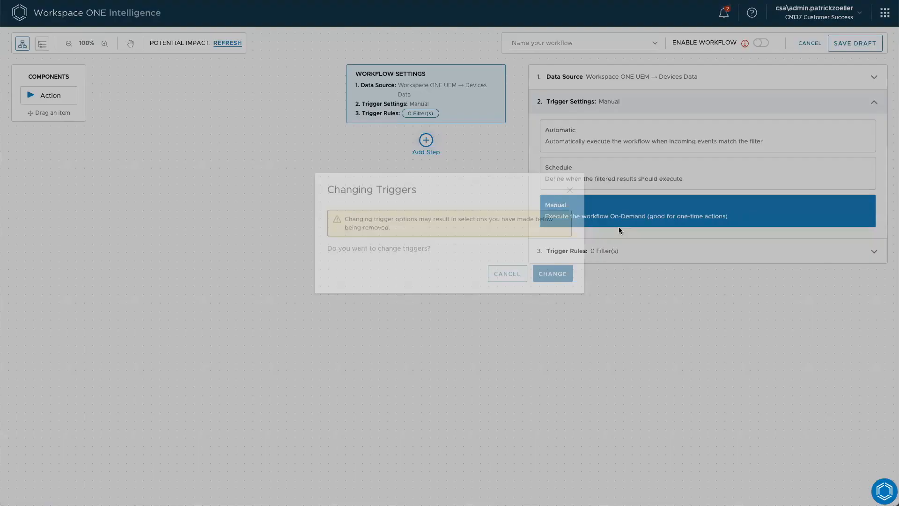
click(562, 294)
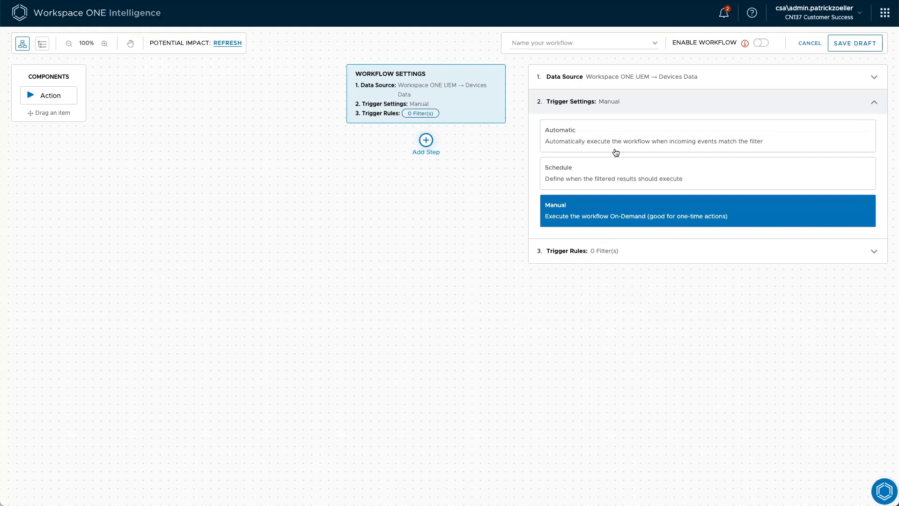
Set the trigger to Automatic and add a trigger rule for Enrollment Date Not Within Last 60 days
click(604, 137)
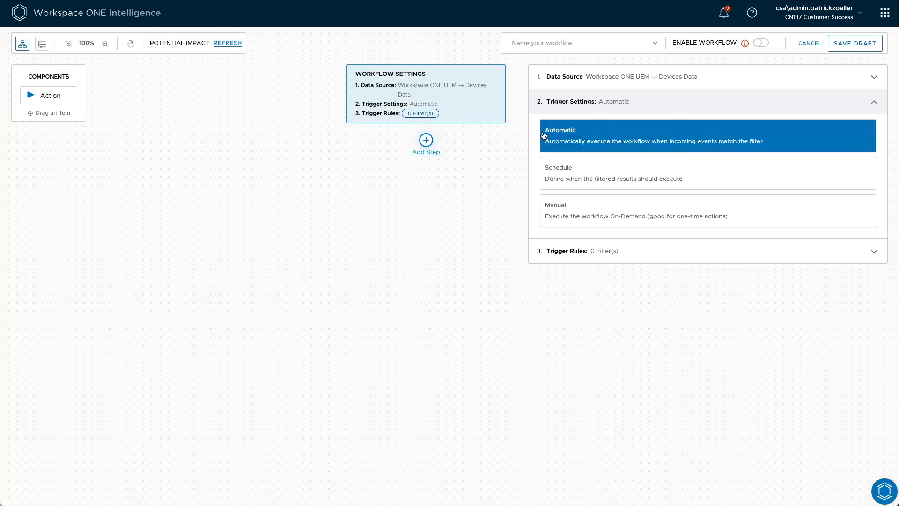
click(610, 252)
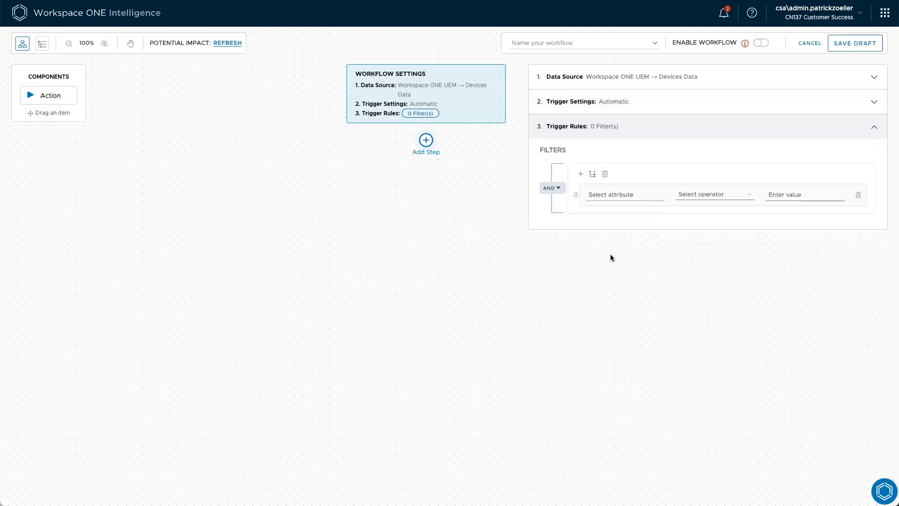
click(623, 192)
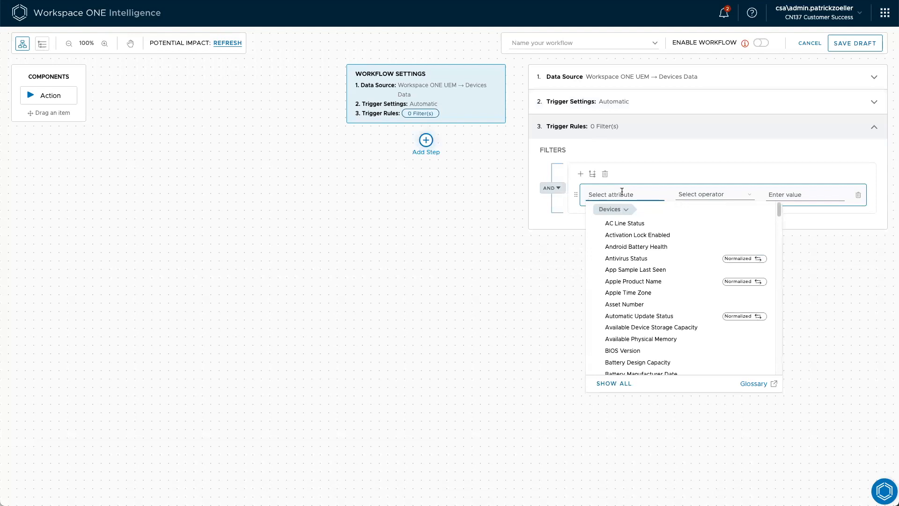
text(enro)
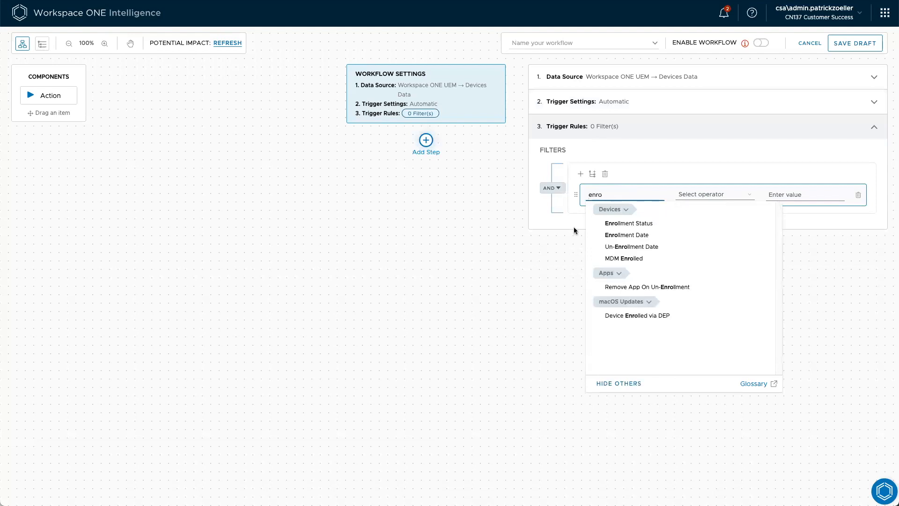
click(626, 234)
click(729, 195)
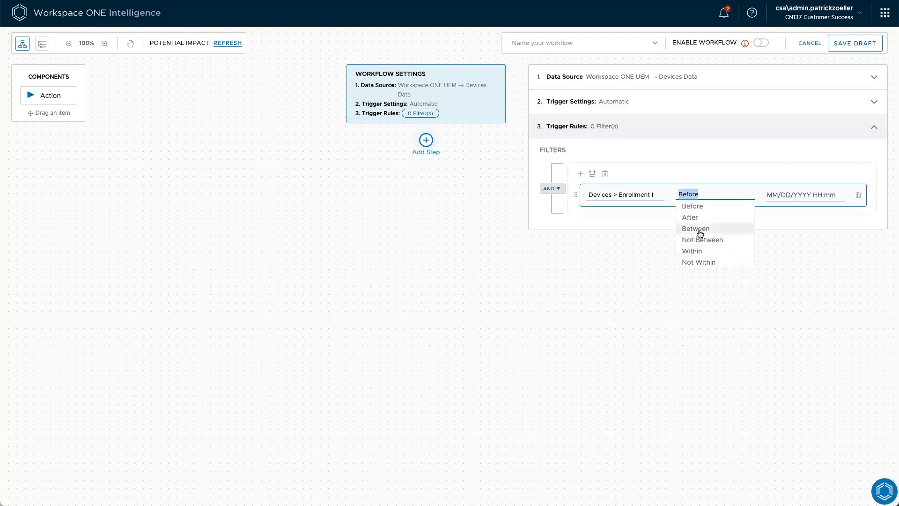
click(695, 263)
click(816, 197)
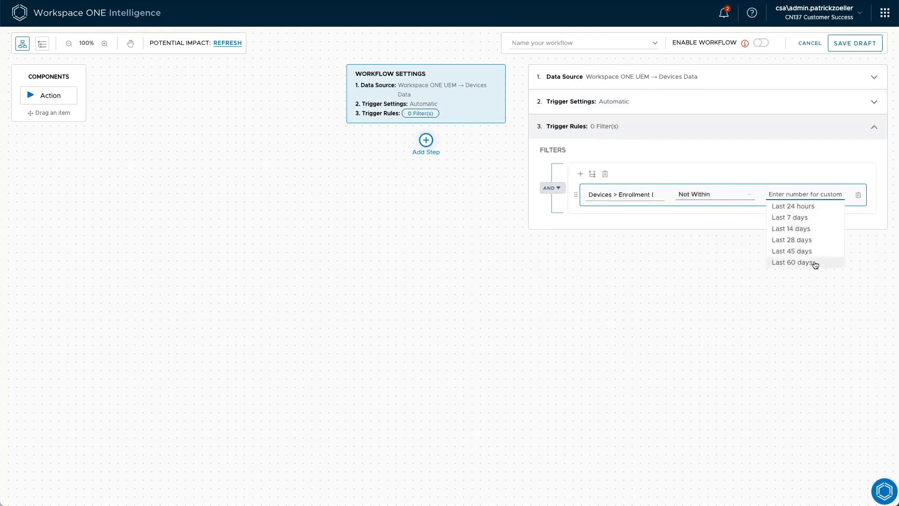
click(802, 262)
Set the Enrollment Date rule's period to Last 700 day(s)
click(793, 201)
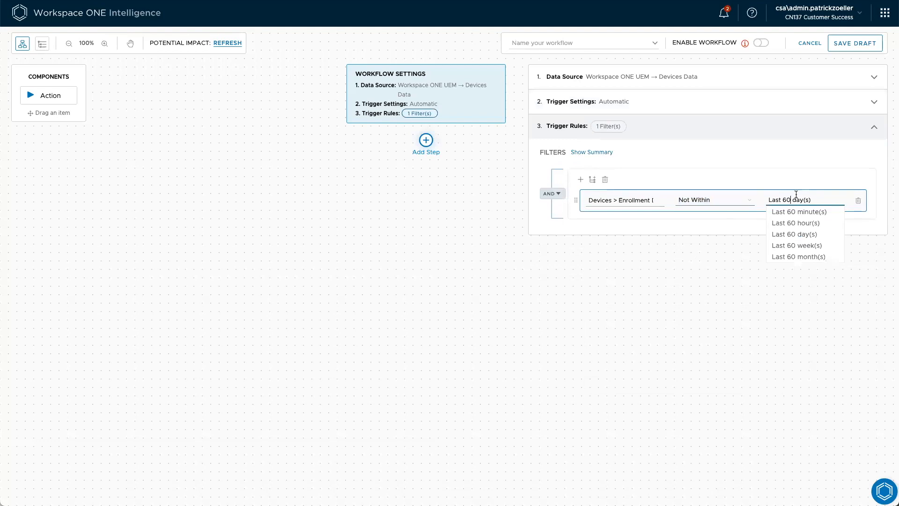
text(0)
key(BackSpace)
key(BackSpace)
key(BackSpace)
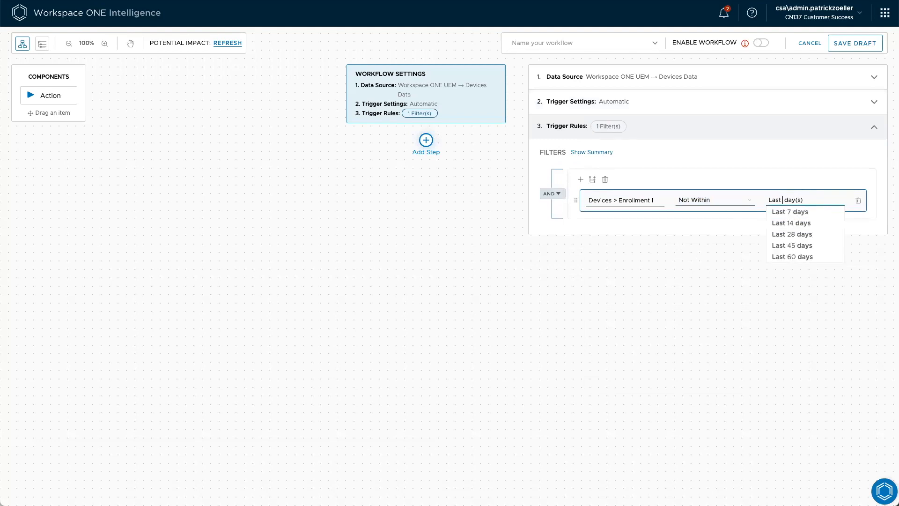
text(700)
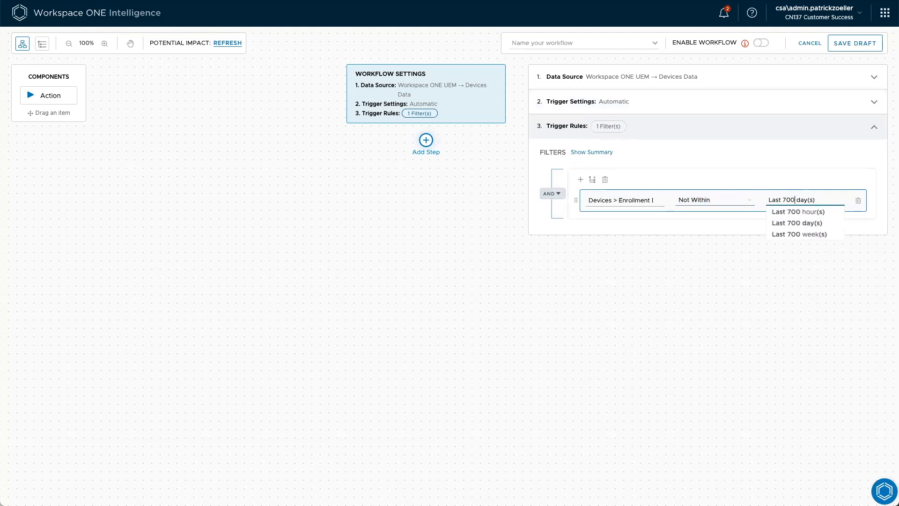
click(809, 223)
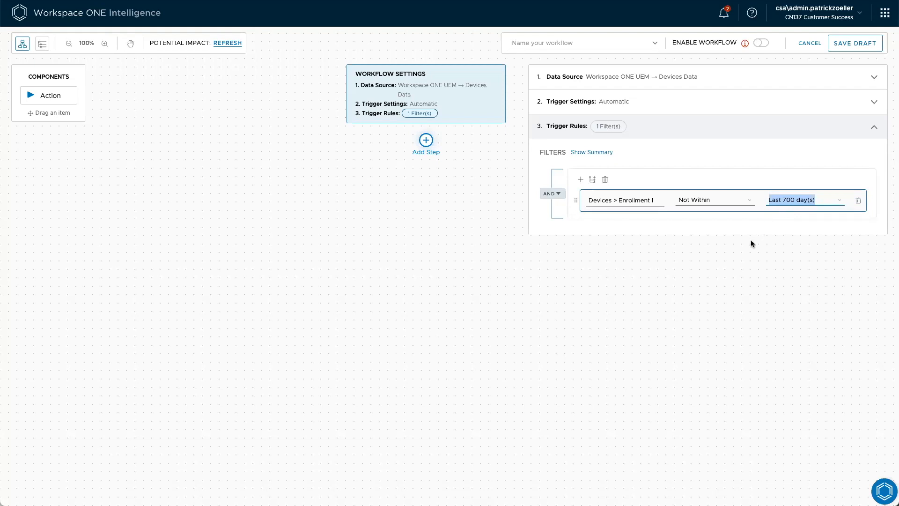
click(750, 260)
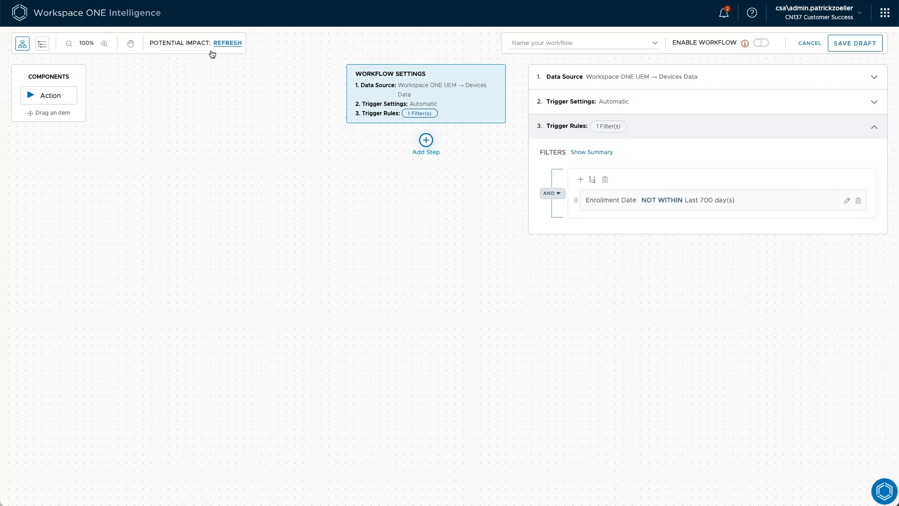
Refresh the workflow's potential impact and view the devices it would affect
click(224, 43)
click(242, 44)
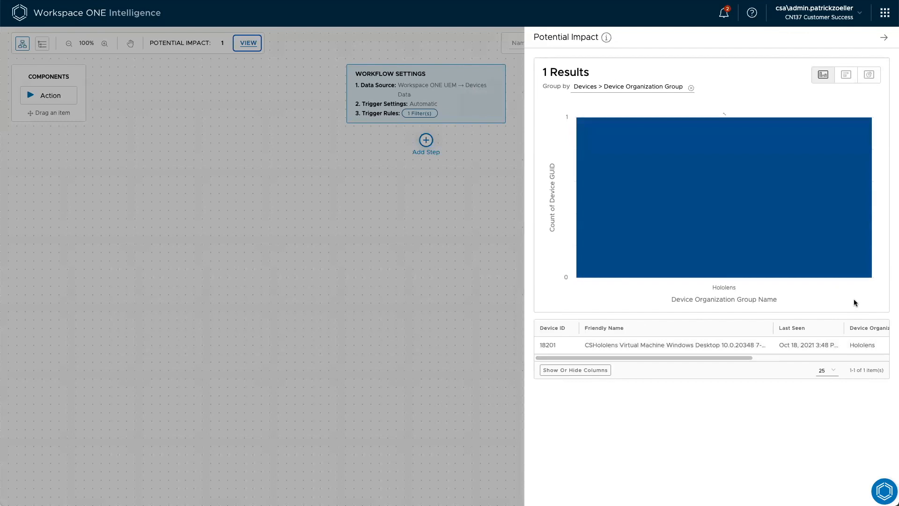
click(488, 270)
Try a period of Last 600 day(s) in the Enrollment Date rule and refresh the potential impact
click(846, 200)
click(788, 201)
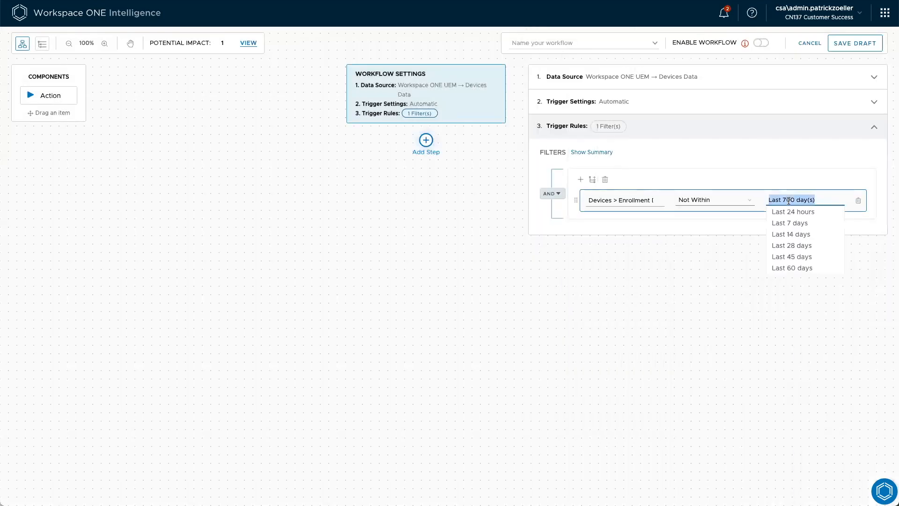
text(600)
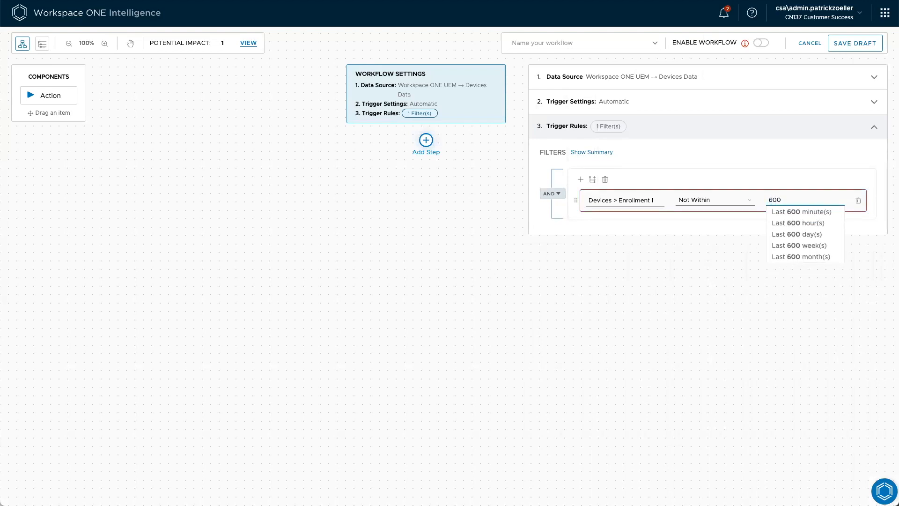
click(796, 233)
click(766, 289)
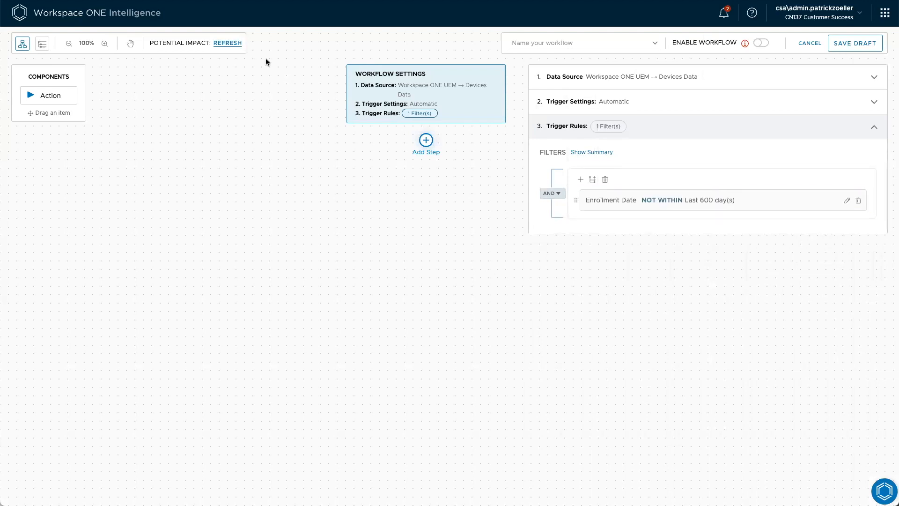
click(227, 42)
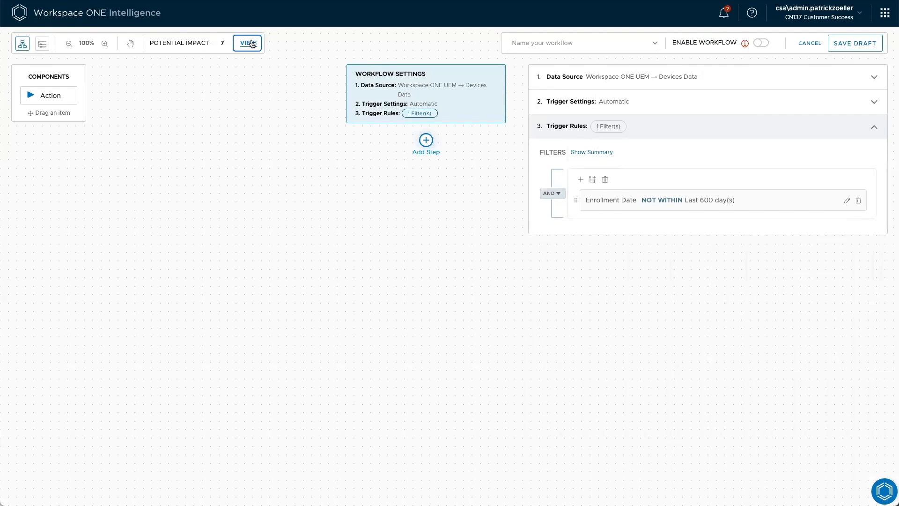
Set the Enrollment Date rule's period back to Last 700 day(s)
click(846, 201)
click(799, 201)
text(700)
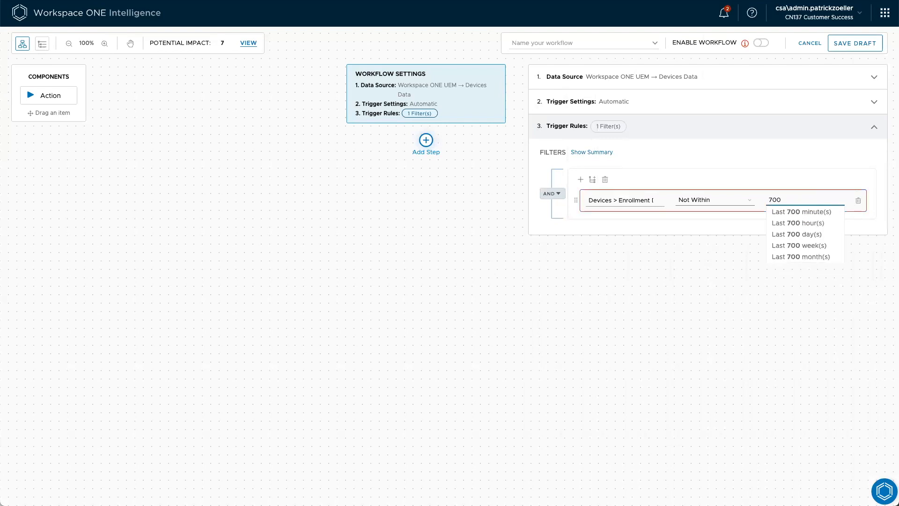
click(797, 233)
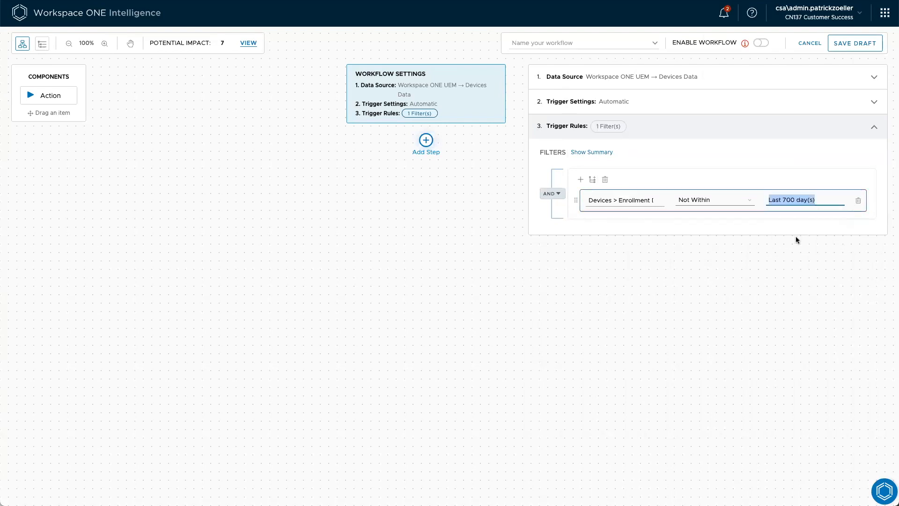
click(768, 289)
Add the Workspace ONE UEM action Add Tag to Device as the workflow's first step
click(426, 140)
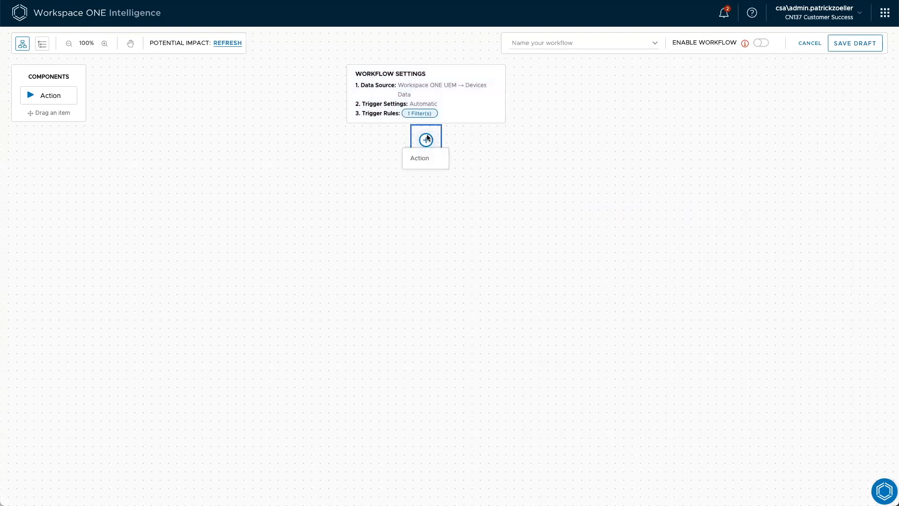
click(424, 157)
click(423, 159)
click(619, 133)
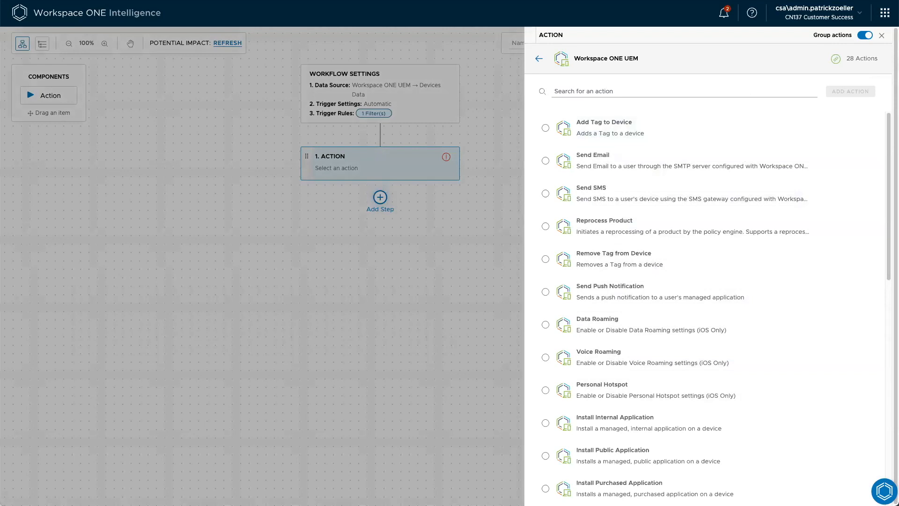
click(756, 90)
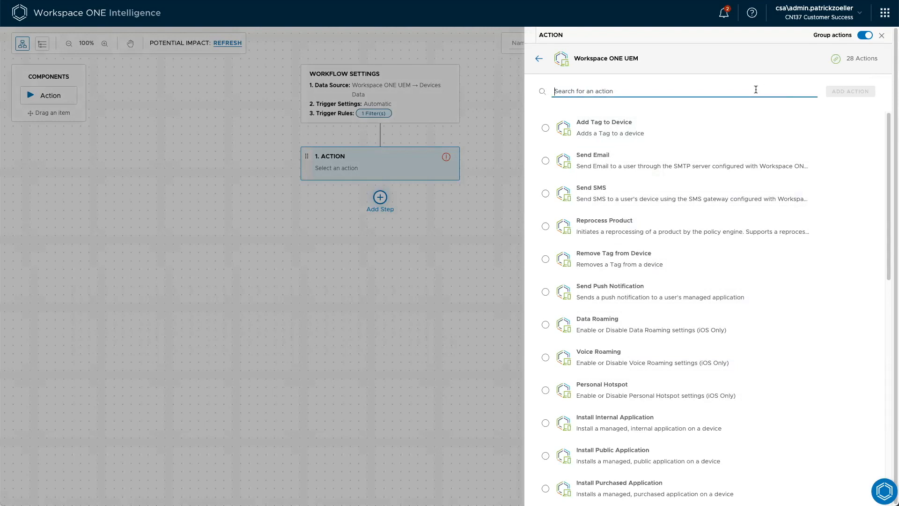
click(546, 128)
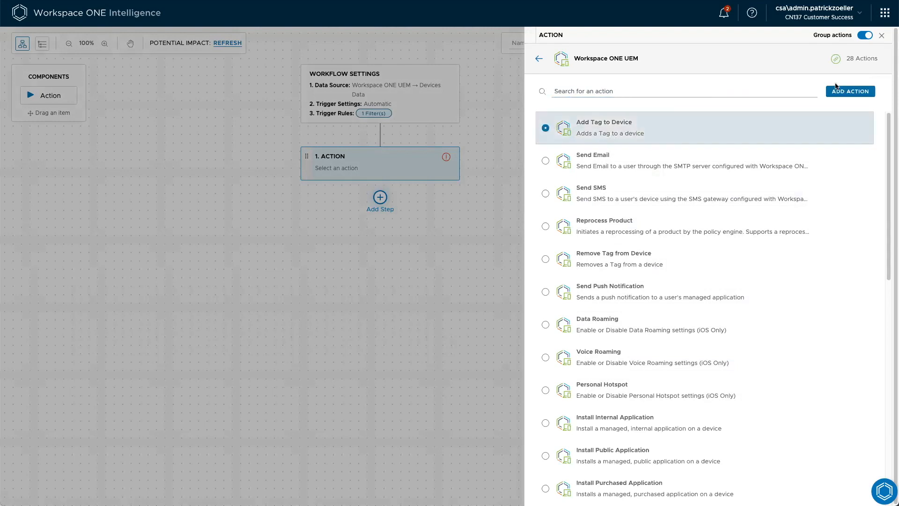
click(852, 92)
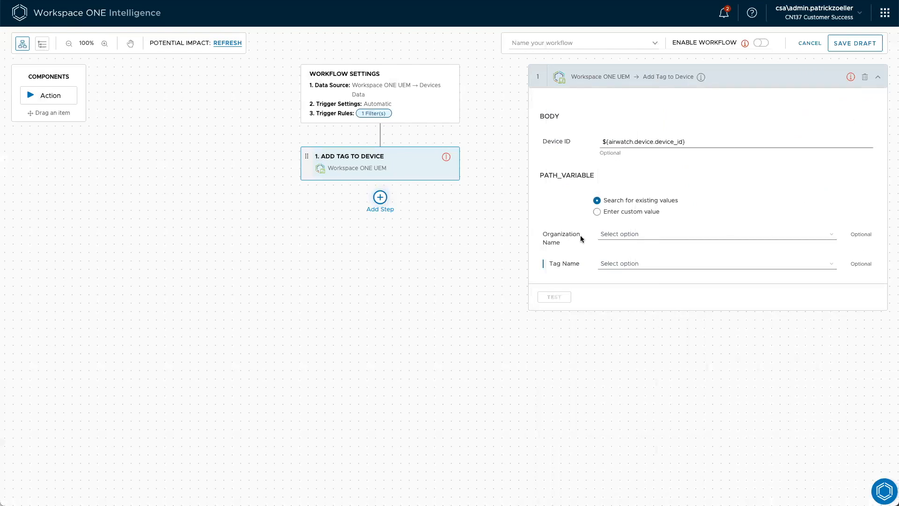
Switch the Add Tag to Device action to a custom value and enter 292922 as the Tag ID
click(598, 213)
click(638, 235)
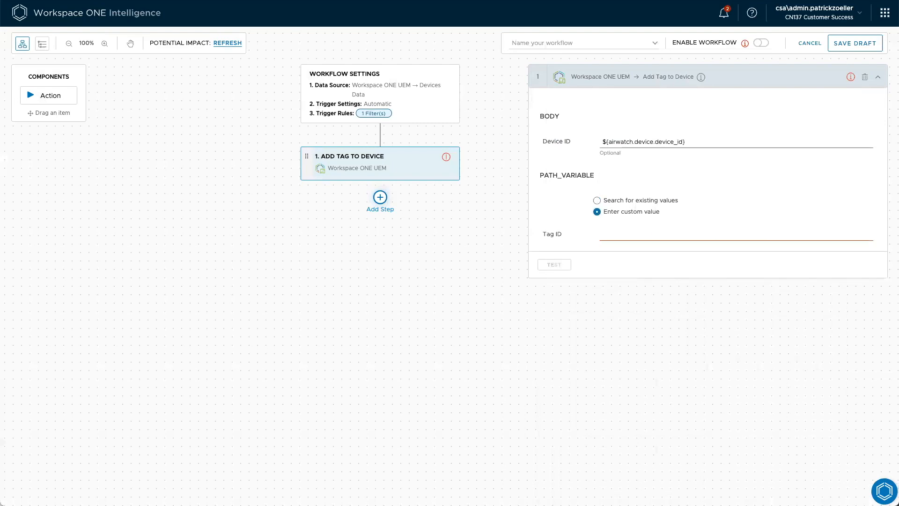
click(673, 233)
text(292922)
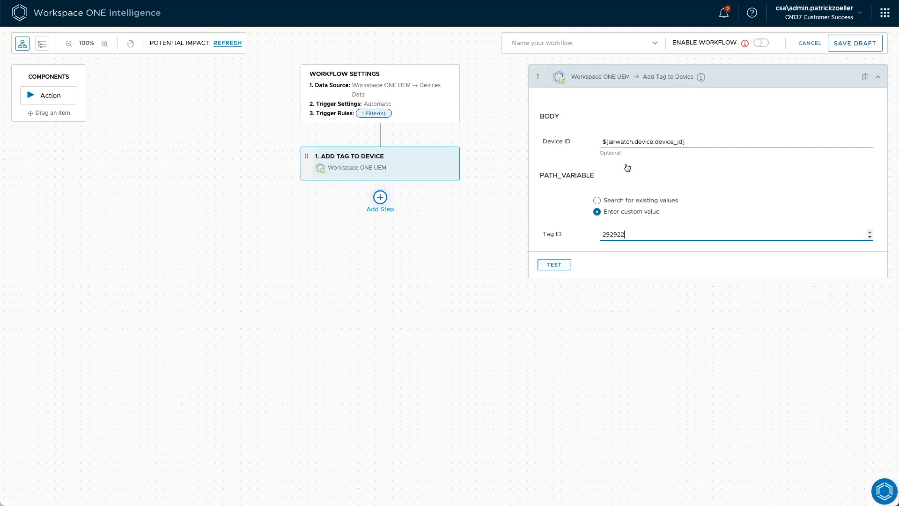
click(685, 311)
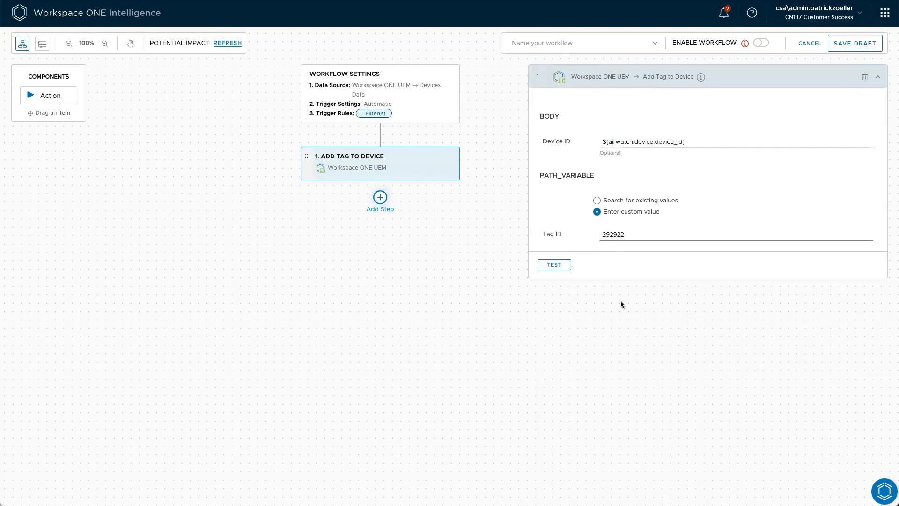
Add the Workspace ONE Intelligence action Send Email as the workflow's second step
click(378, 197)
click(381, 220)
click(381, 220)
click(618, 176)
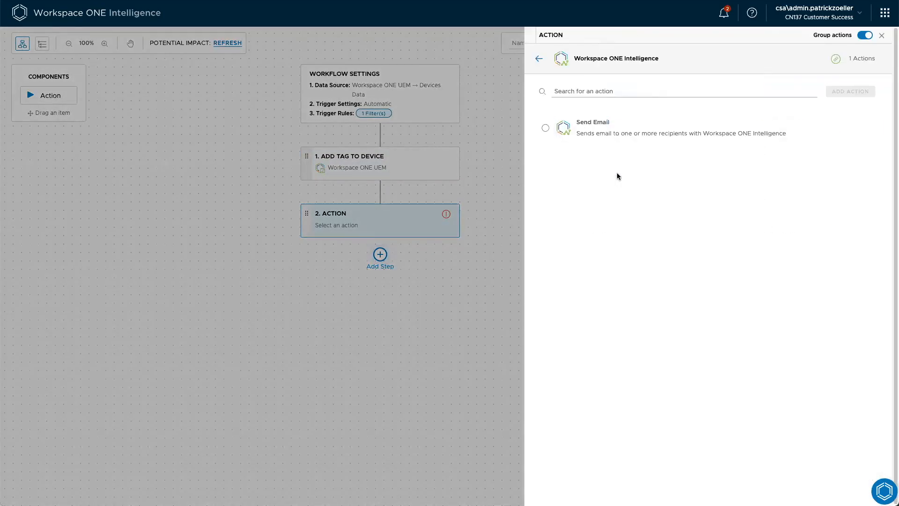
click(584, 127)
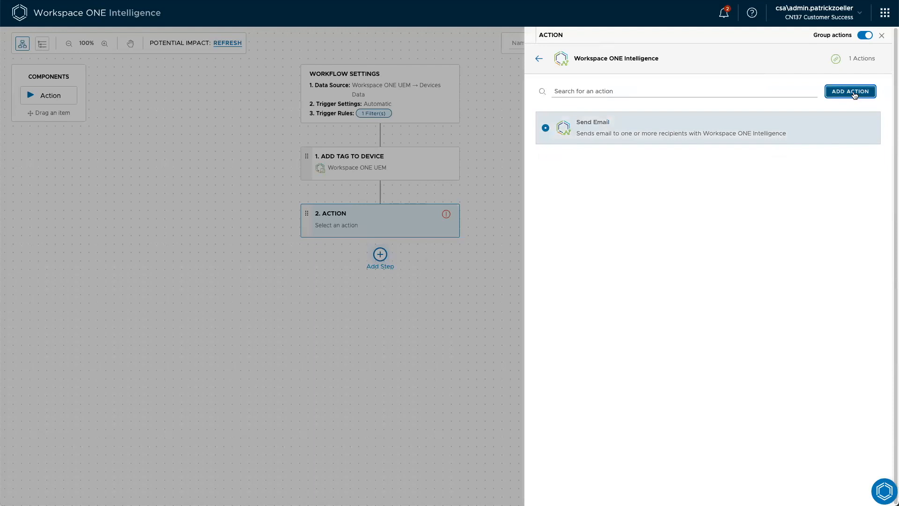
click(850, 92)
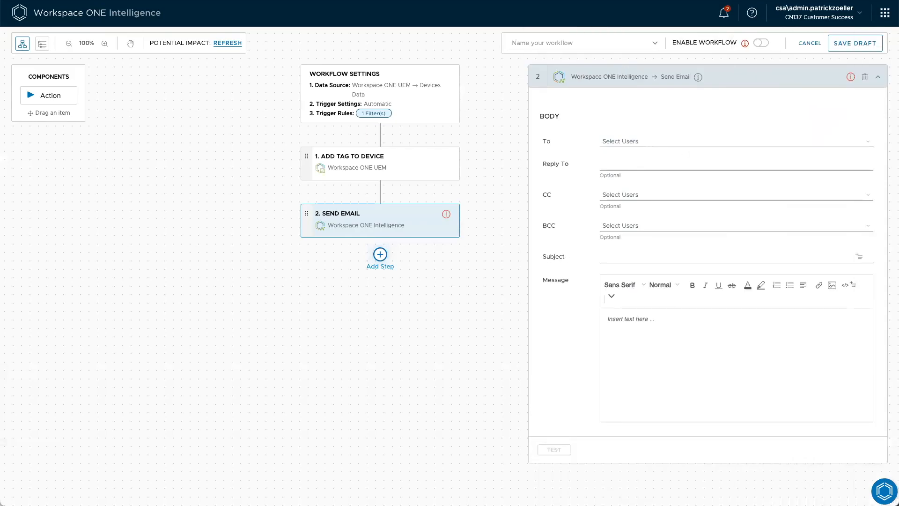
Check the recipient options of the Send Email action and delete that step from the workflow
click(690, 142)
click(580, 138)
click(865, 77)
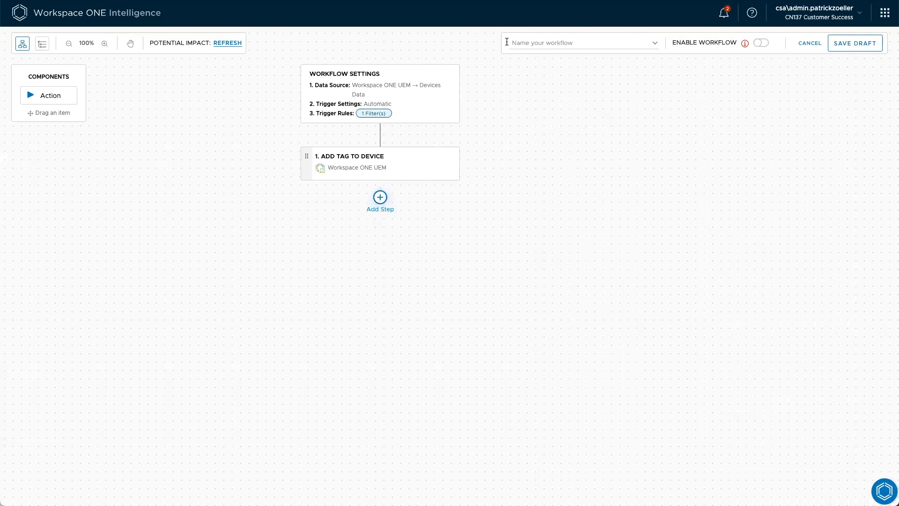
Name the workflow "Older then 700 days Enrolled" and save it without enabling it
click(535, 42)
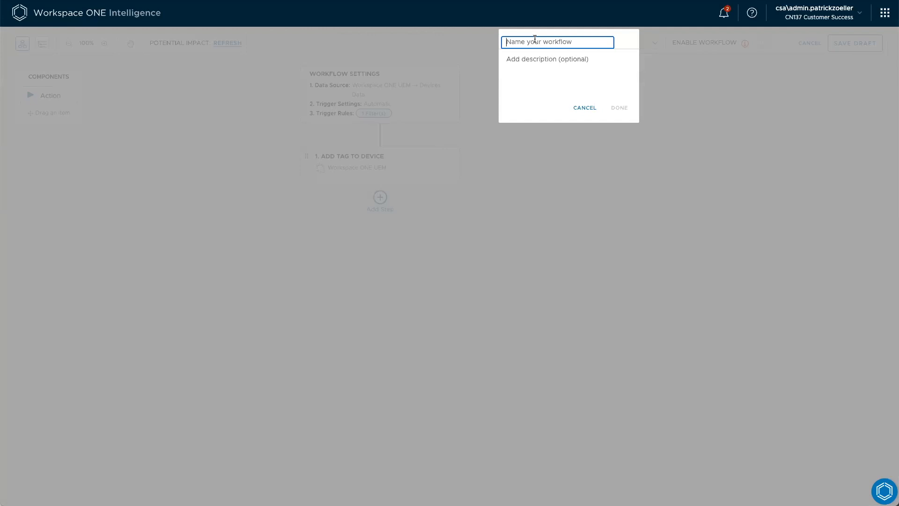
text(Older then 700 days Enrolled)
click(618, 107)
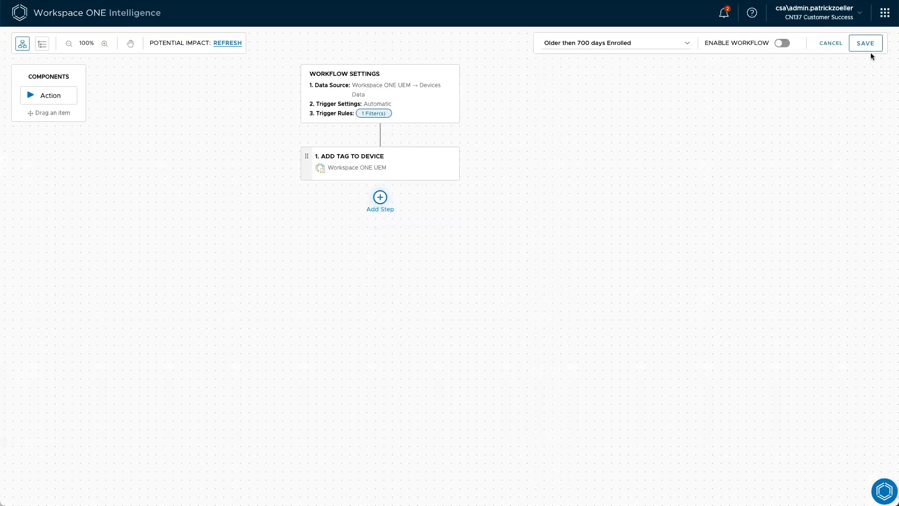
click(863, 44)
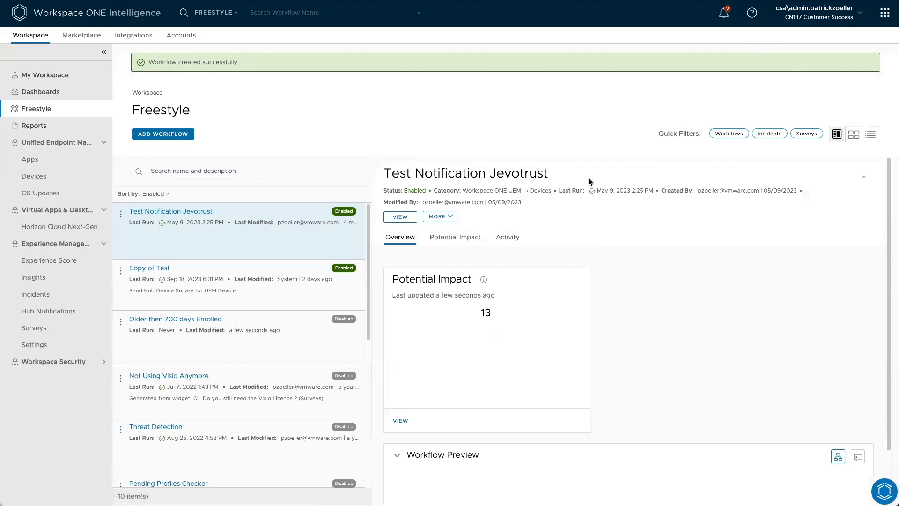
Find the "Older then 700 days Enrolled" workflow in the Freestyle list and open it for editing
scroll(276, 337, down, 4)
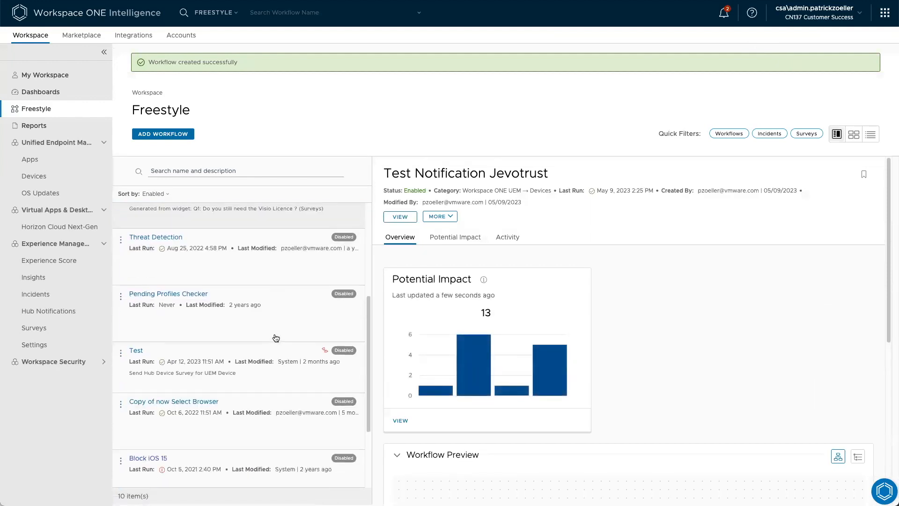
scroll(275, 309, up, 4)
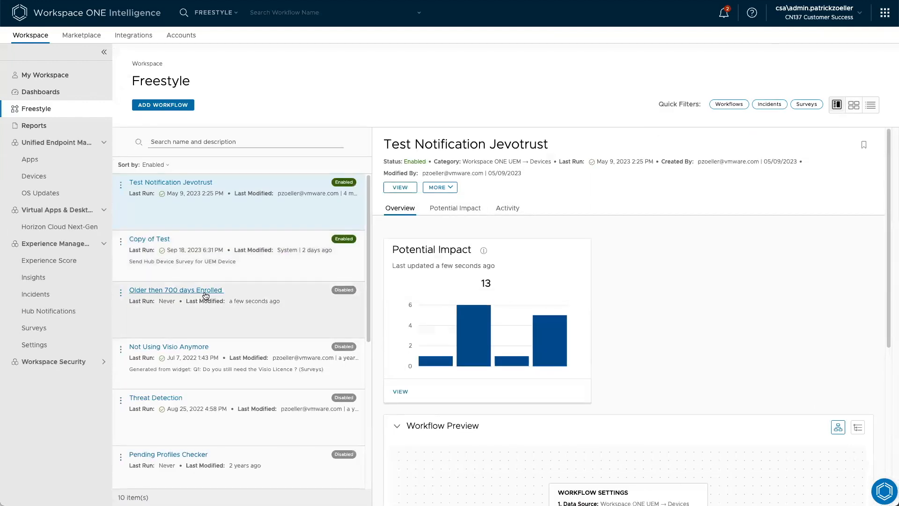
click(216, 291)
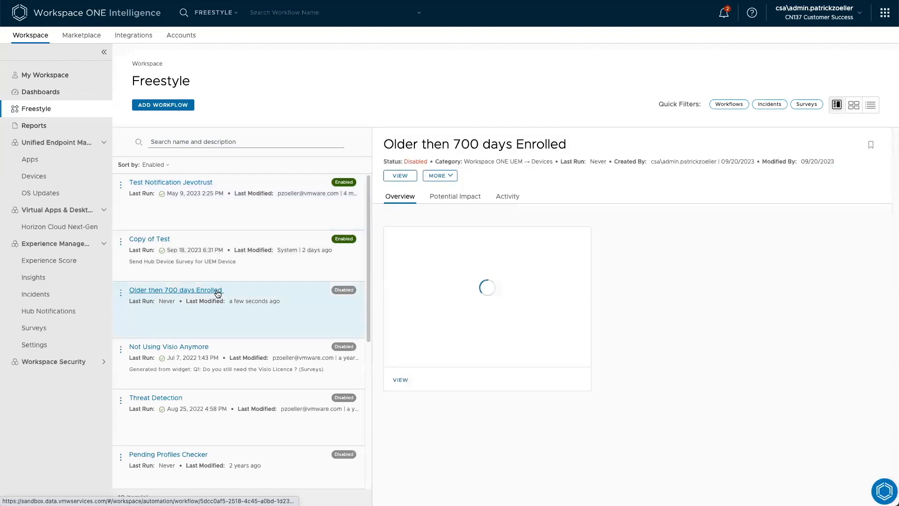
click(444, 176)
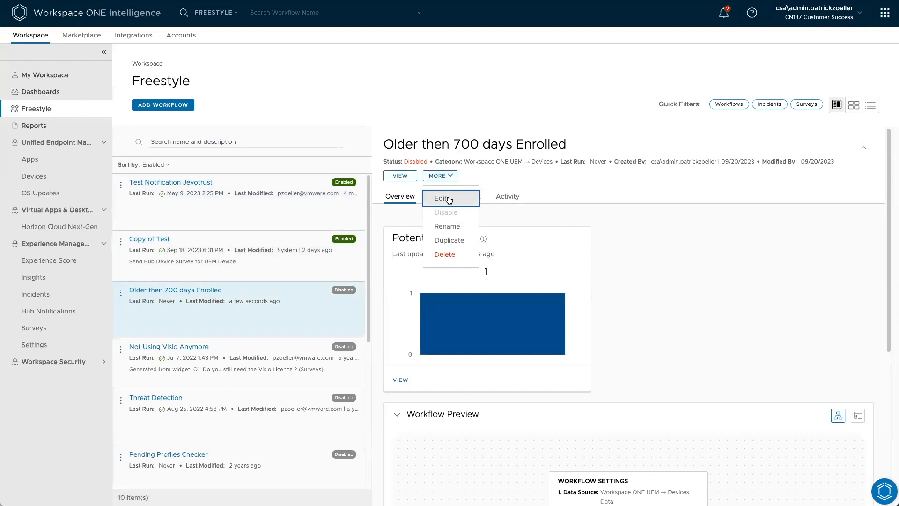
click(400, 176)
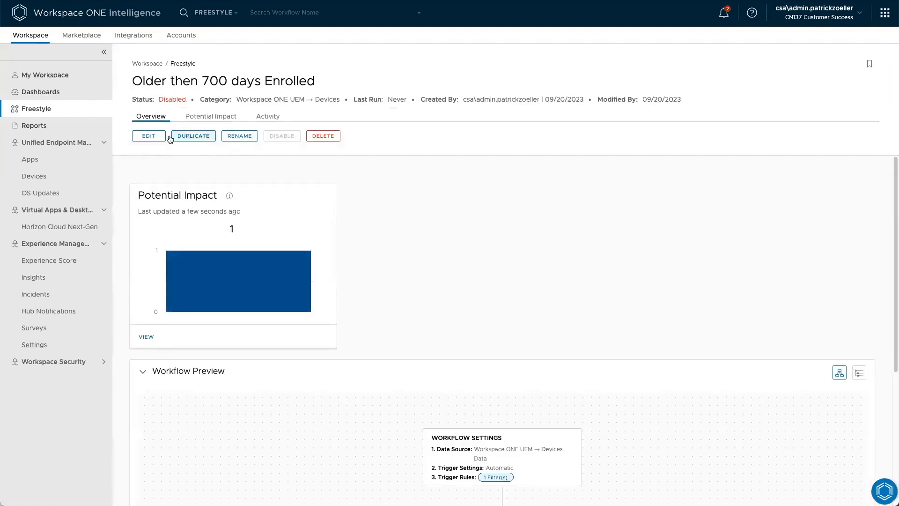
click(149, 136)
Enable the workflow and save it with One-time Manual Run turned on so it runs immediately
click(781, 43)
click(865, 42)
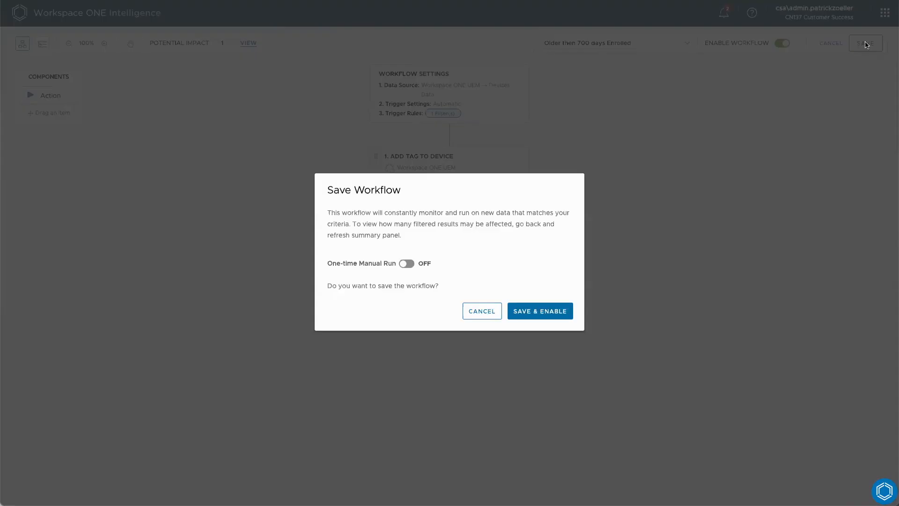
click(405, 264)
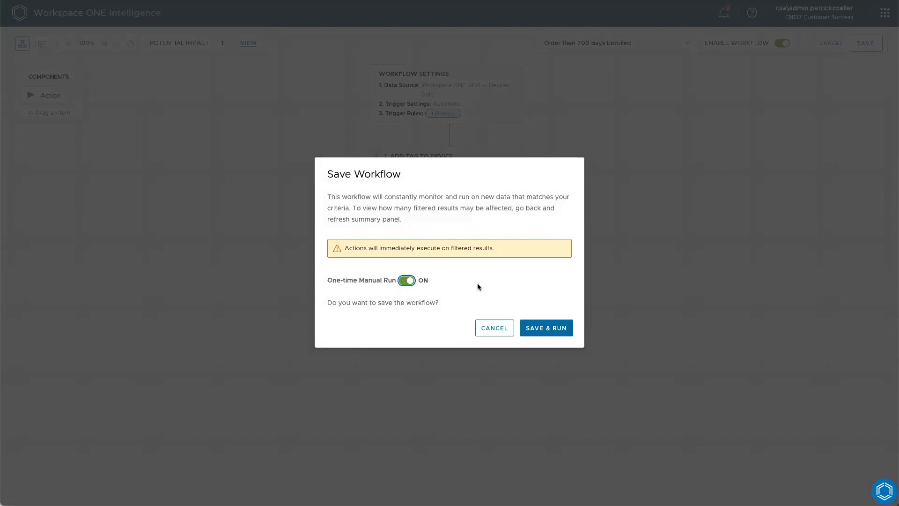
click(546, 331)
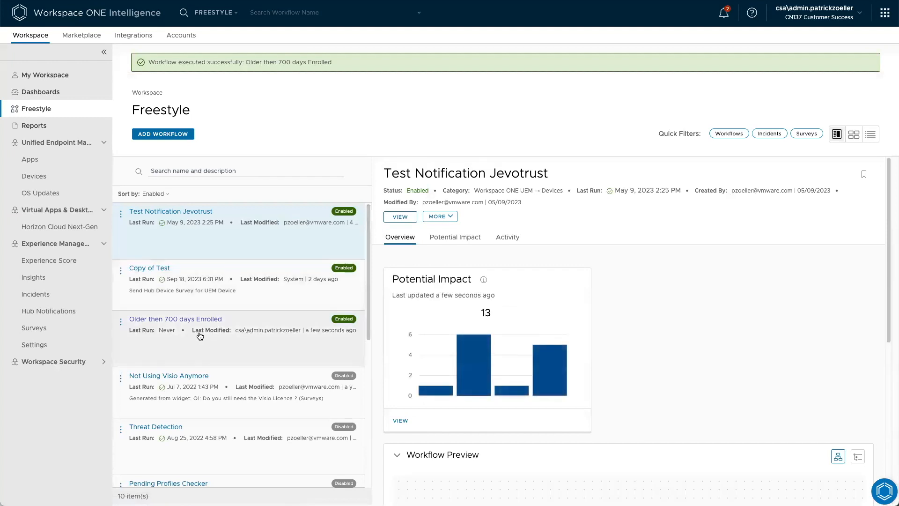
Open the "Older then 700 days Enrolled" workflow's details and review its potential impact and activity log
click(194, 319)
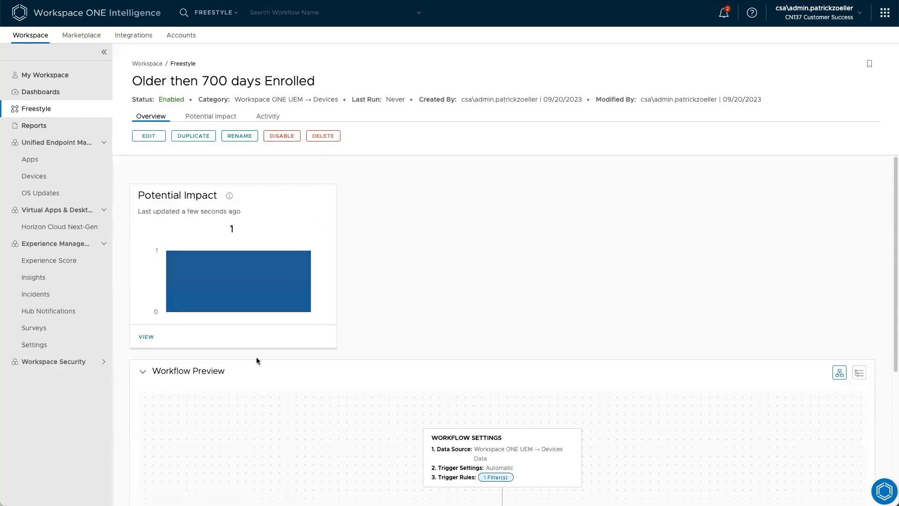
mouse_move(262, 241)
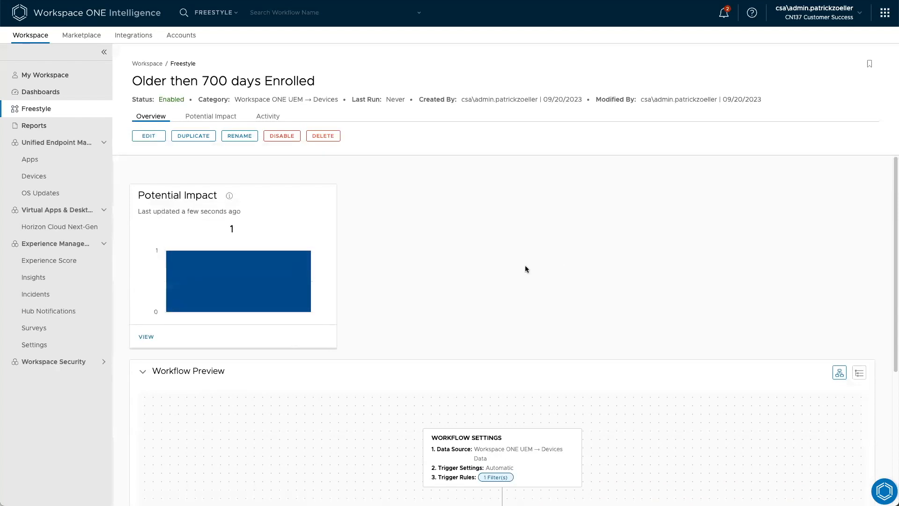
click(224, 120)
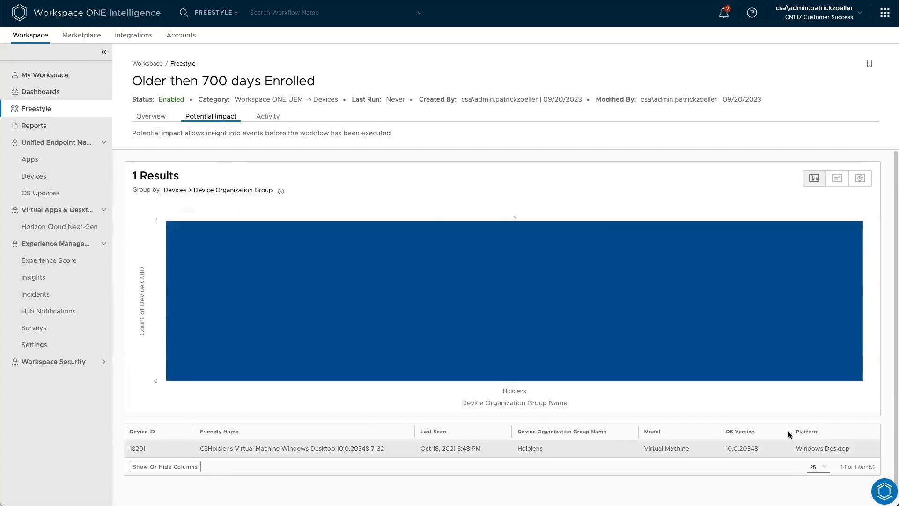
click(267, 120)
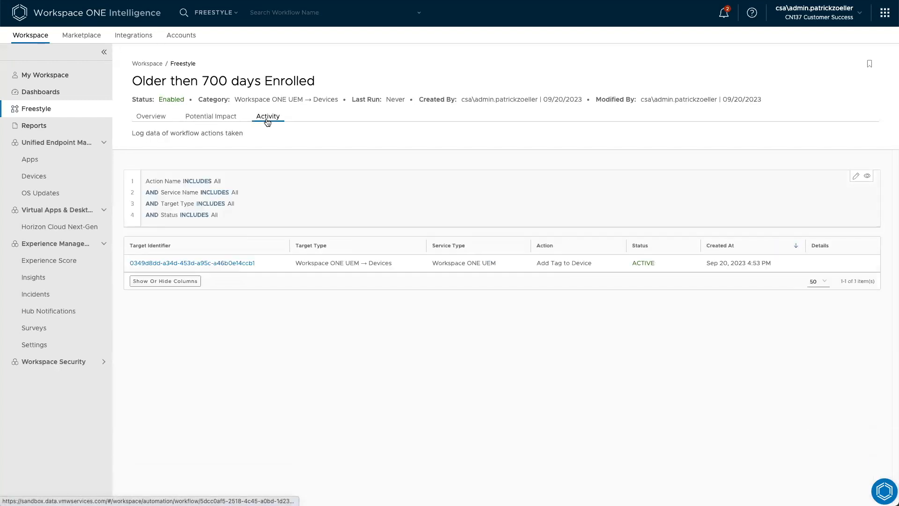